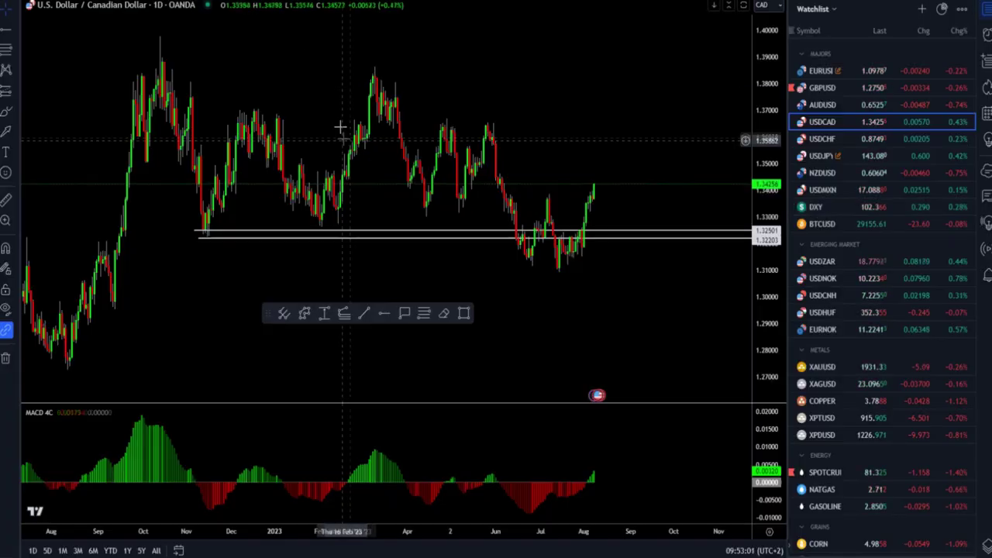
# Draw a horizontal ray on the USDCAD daily chart at the early-July swing high, at about 1.33869
pyautogui.scroll(1, 343, 129)
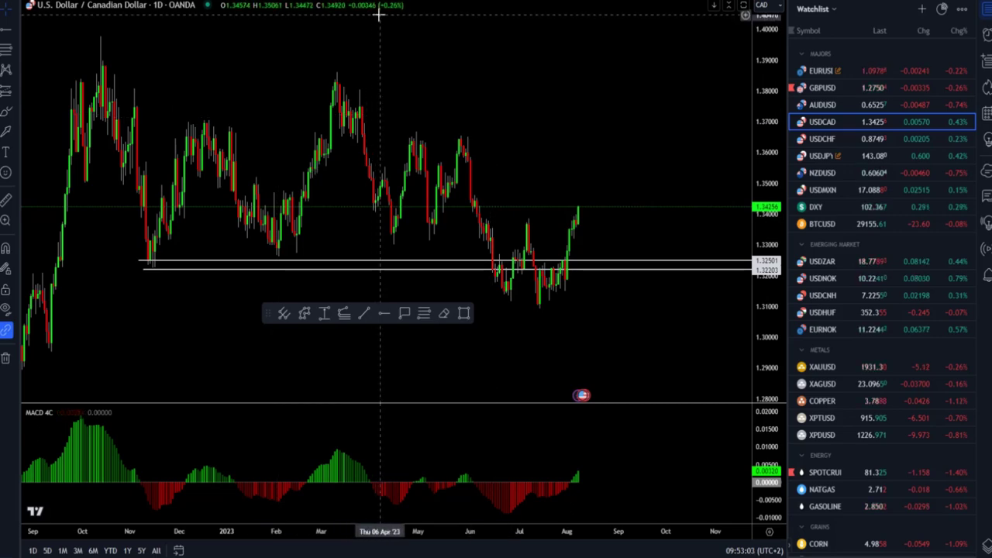
pyautogui.scroll(2, 486, 138)
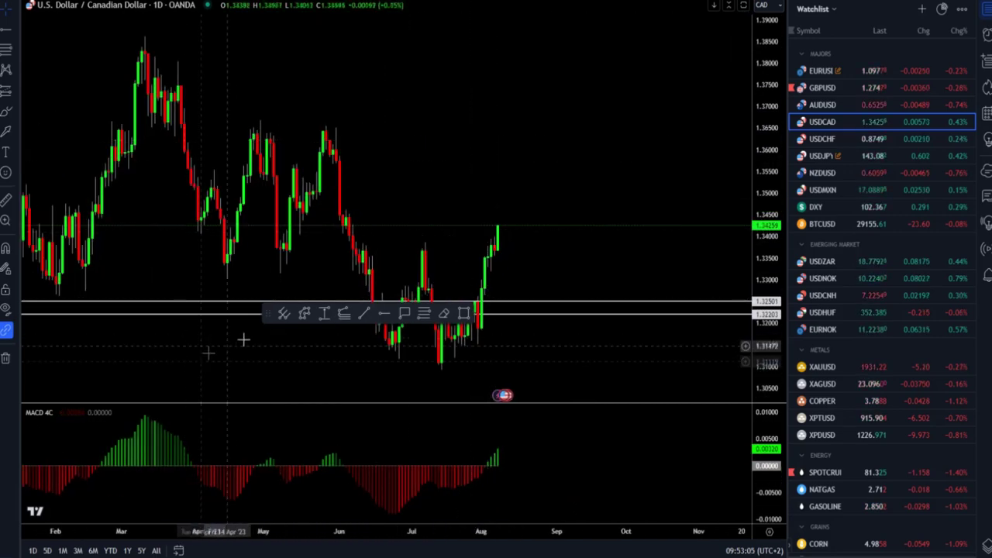
pyautogui.moveTo(272, 317); pyautogui.dragTo(197, 362)
pyautogui.scroll(2, 399, 244)
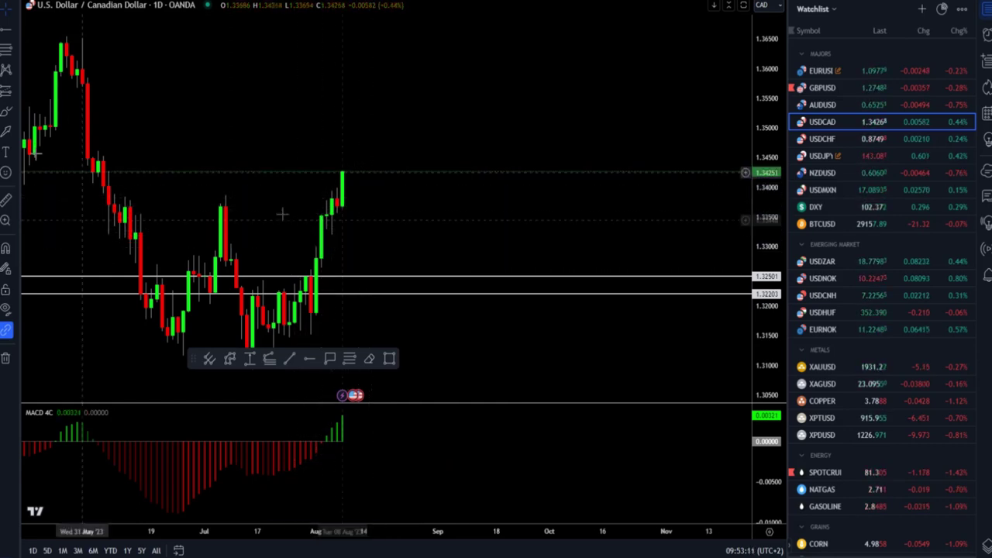
pyautogui.click(17, 36)
pyautogui.click(70, 184)
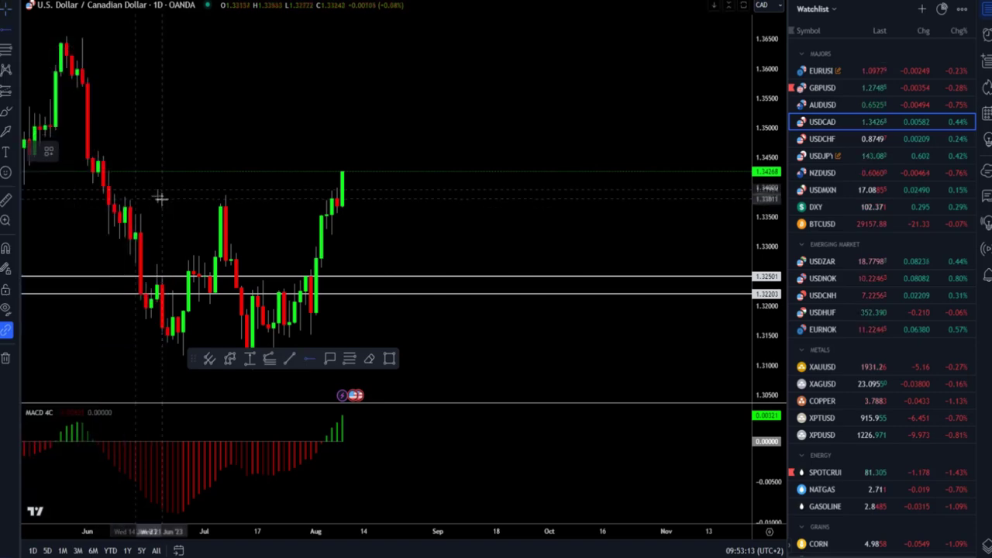
pyautogui.click(162, 196)
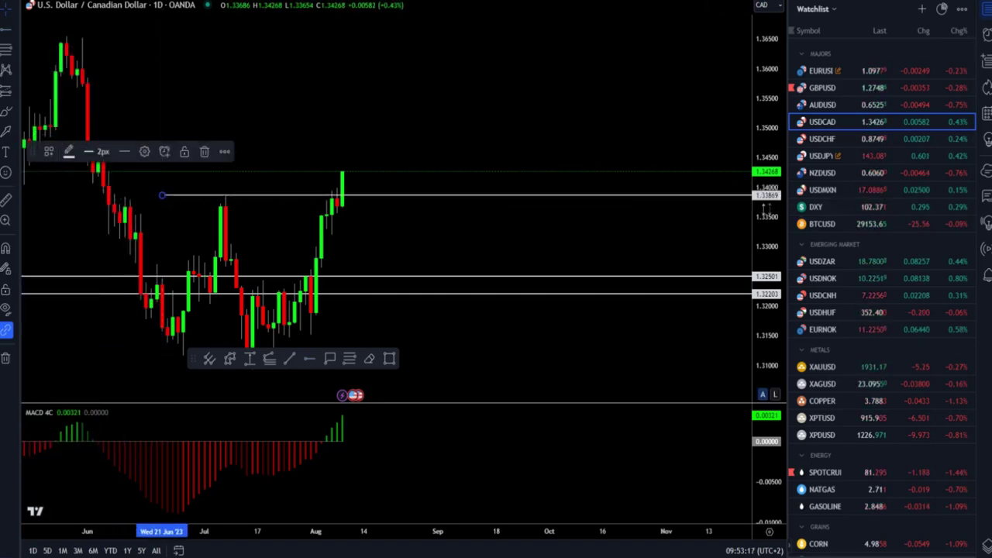
# Add a horizontal ray on the USDCAD daily chart from 24 May, at about 1.34549
pyautogui.scroll(-2, 473, 223)
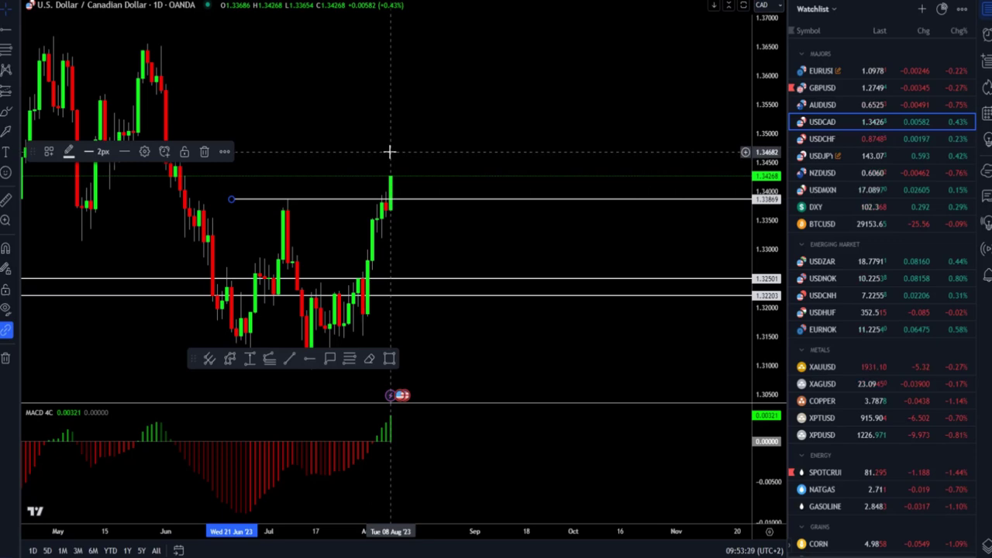
pyautogui.scroll(-2, 390, 152)
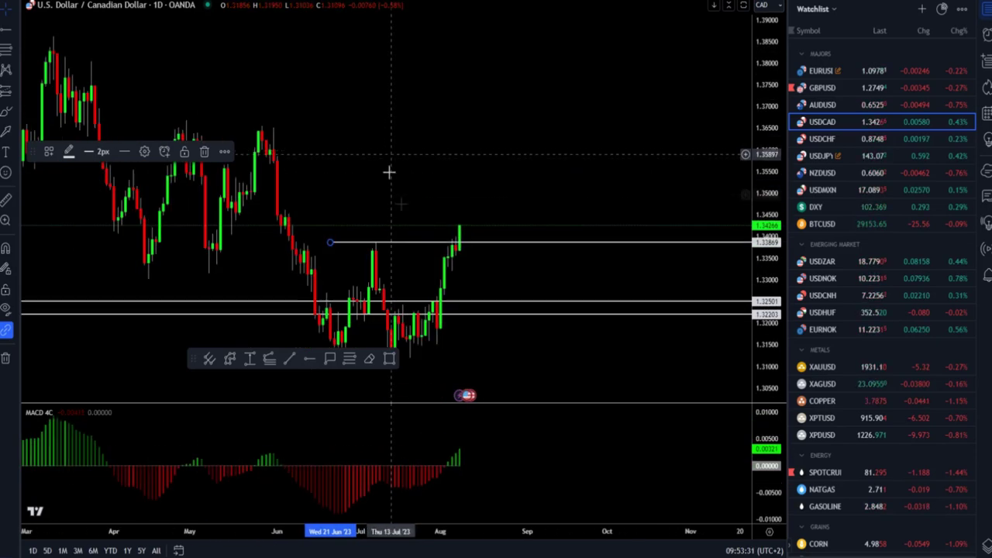
pyautogui.moveTo(437, 186); pyautogui.dragTo(485, 144)
pyautogui.moveTo(203, 361); pyautogui.dragTo(161, 359)
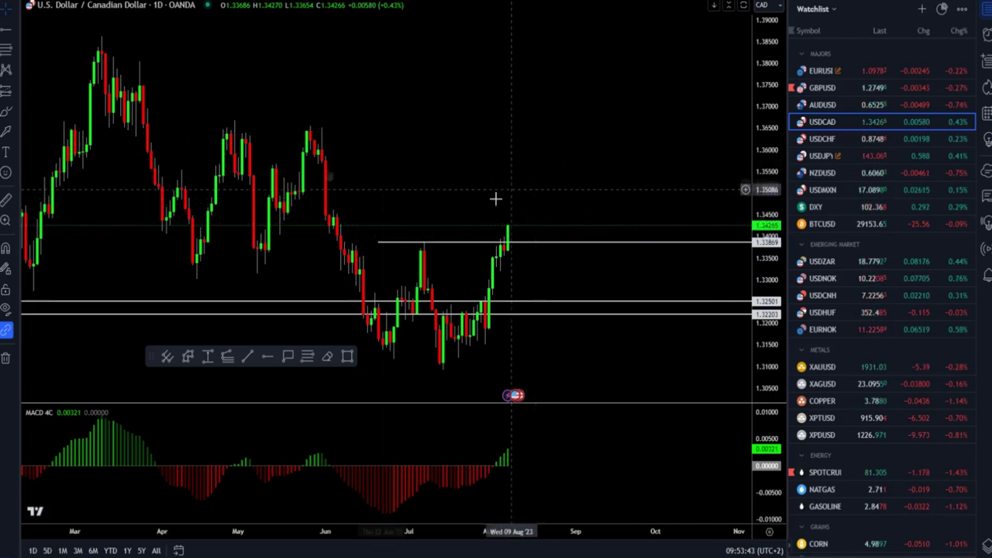
pyautogui.click(13, 29)
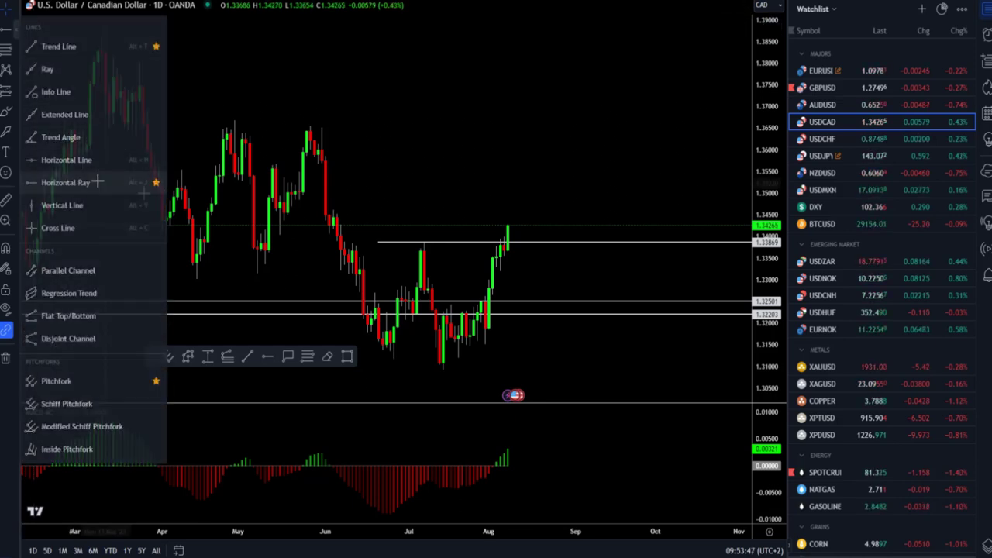
pyautogui.click(93, 182)
pyautogui.click(304, 212)
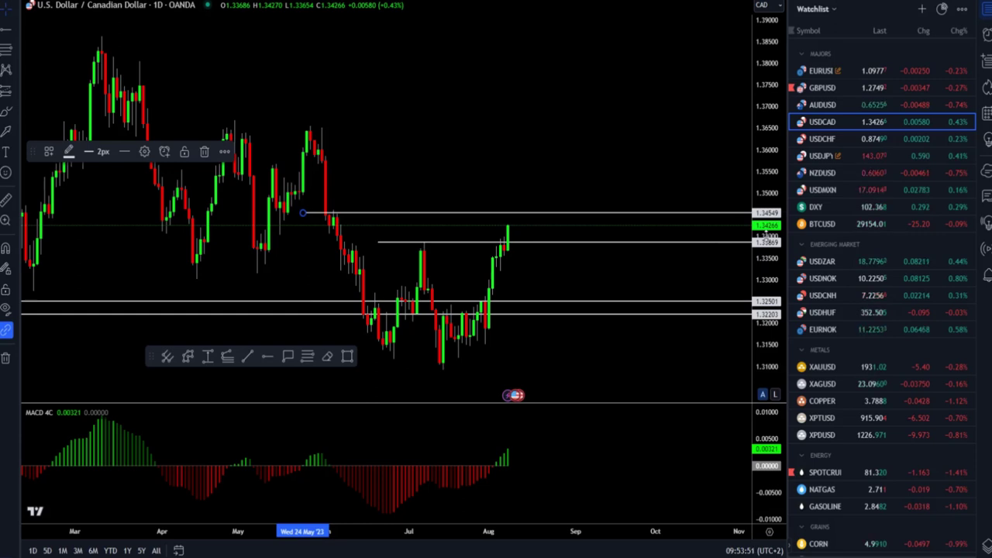
# Add a horizontal ray along the April and May highs on the USDCAD daily chart, at about 1.36486
pyautogui.click(15, 45)
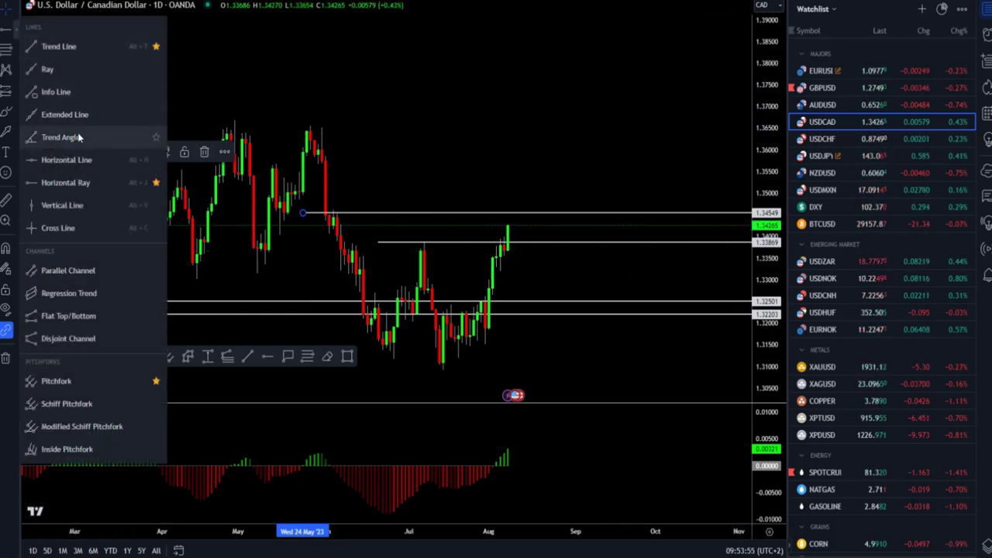
pyautogui.click(82, 183)
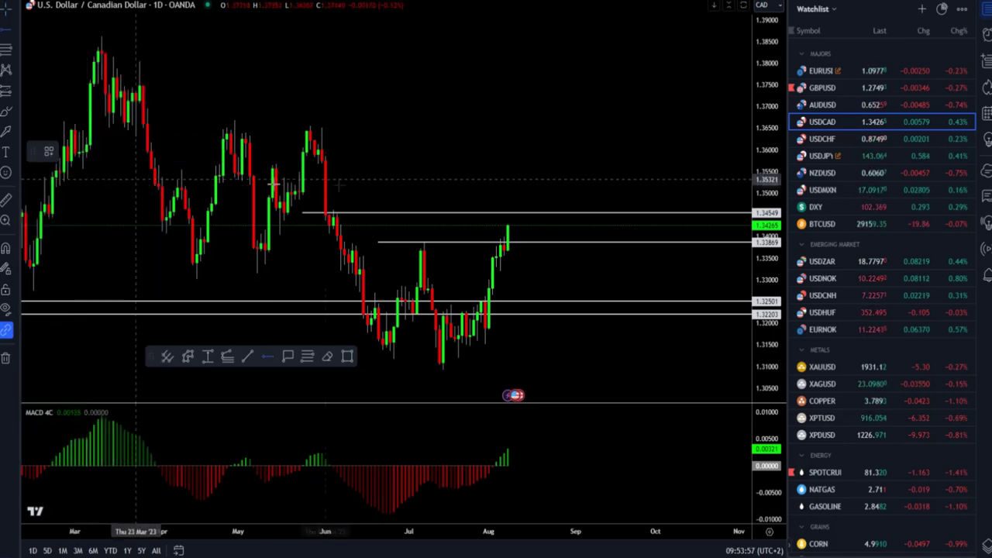
pyautogui.click(230, 128)
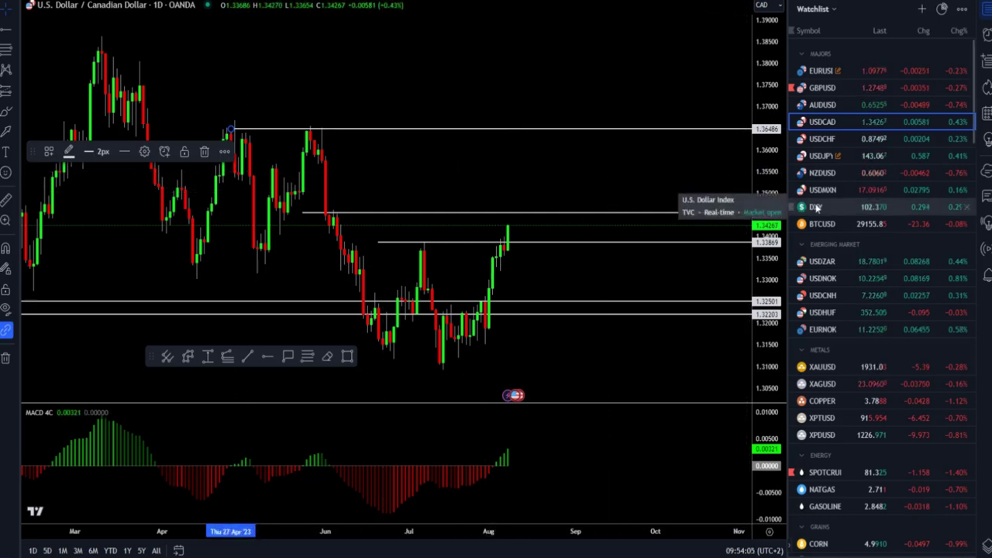
pyautogui.click(321, 104)
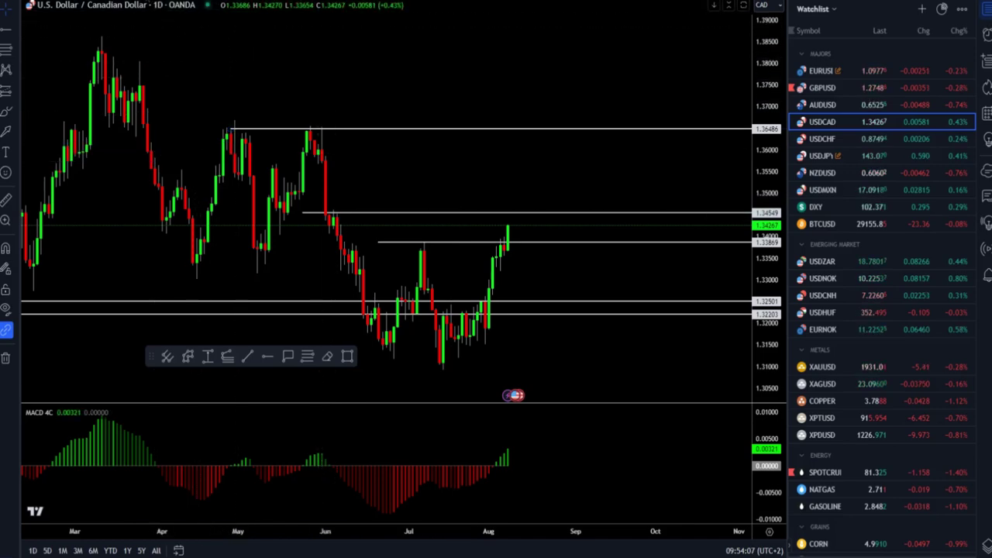
# Check USDCAD price action on the 1-hour timeframe and return to the daily chart
pyautogui.click(300, 1)
pyautogui.moveTo(771, 148); pyautogui.dragTo(771, 132)
pyautogui.moveTo(645, 182); pyautogui.dragTo(636, 219)
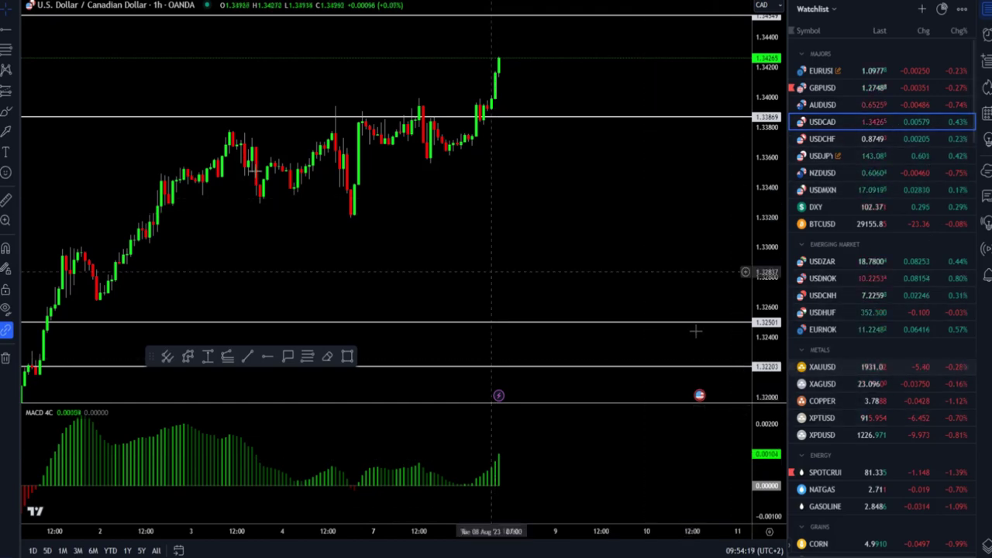
pyautogui.doubleClick(772, 158)
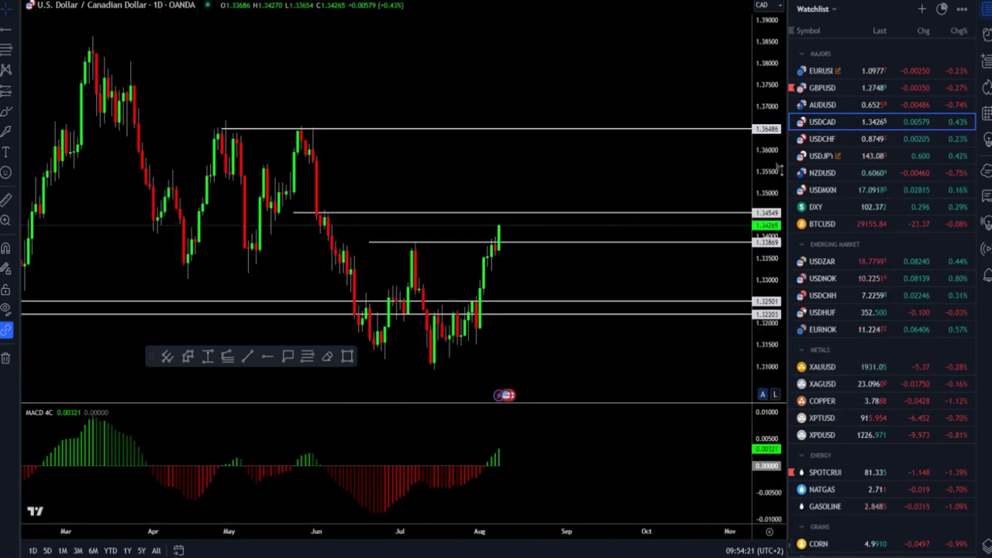
# Open the XAUUSD daily chart and examine the recent decline against the projection levels below price
pyautogui.click(903, 368)
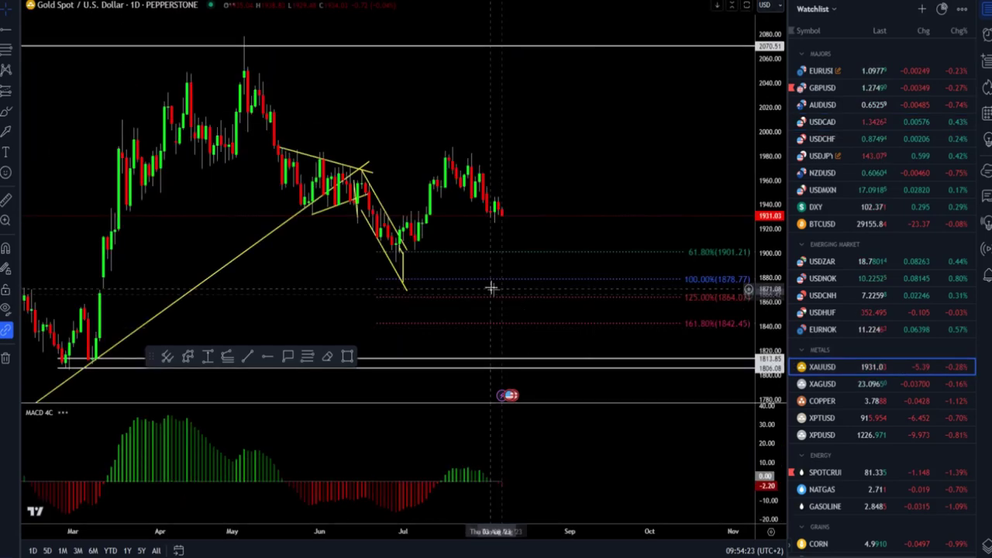
pyautogui.scroll(3, 435, 103)
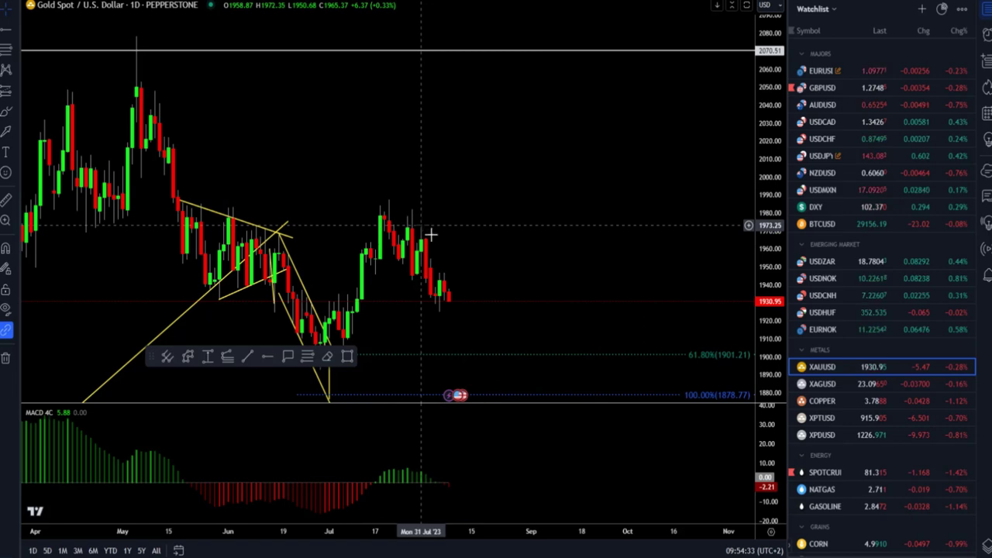
pyautogui.scroll(5, 448, 291)
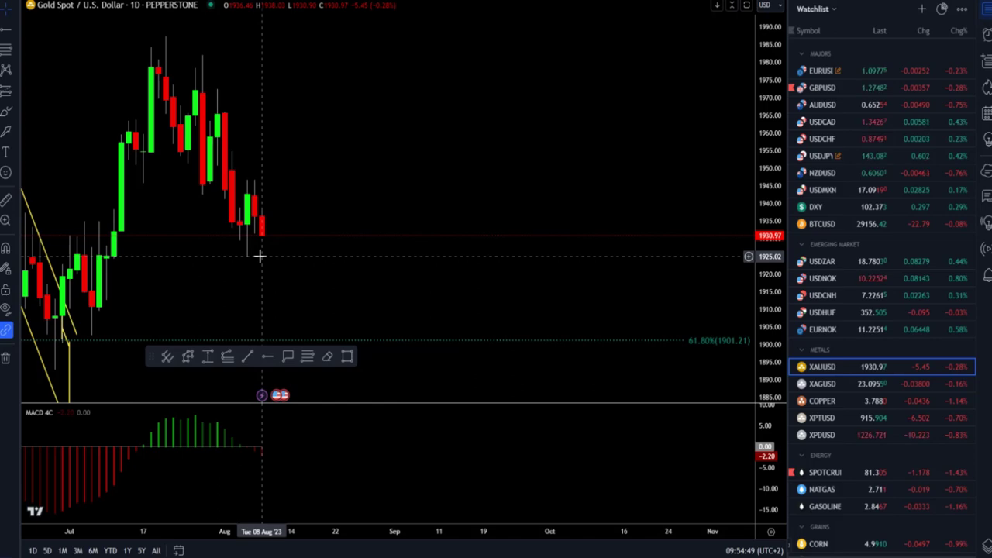
pyautogui.scroll(-3, 259, 256)
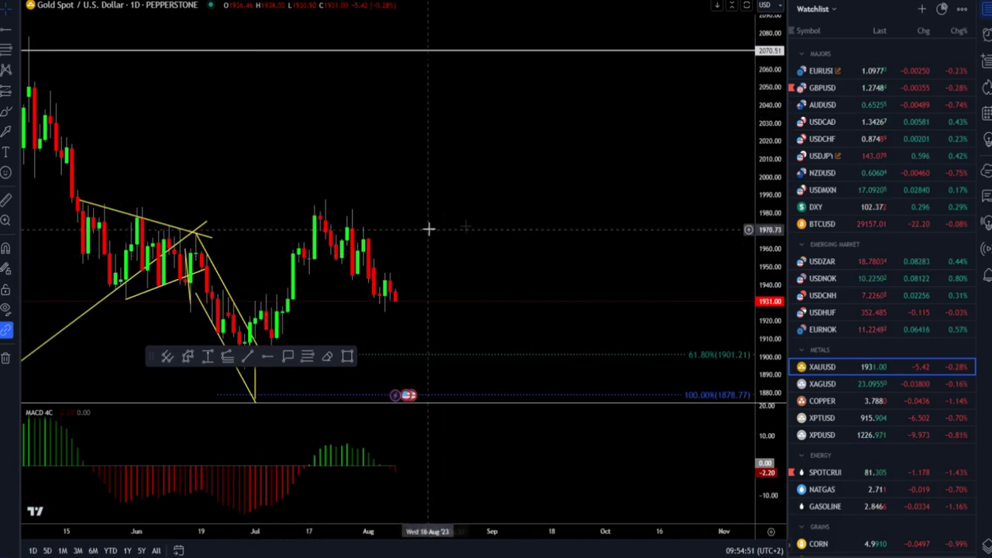
pyautogui.moveTo(761, 222); pyautogui.dragTo(761, 232)
pyautogui.moveTo(629, 213); pyautogui.dragTo(676, 84)
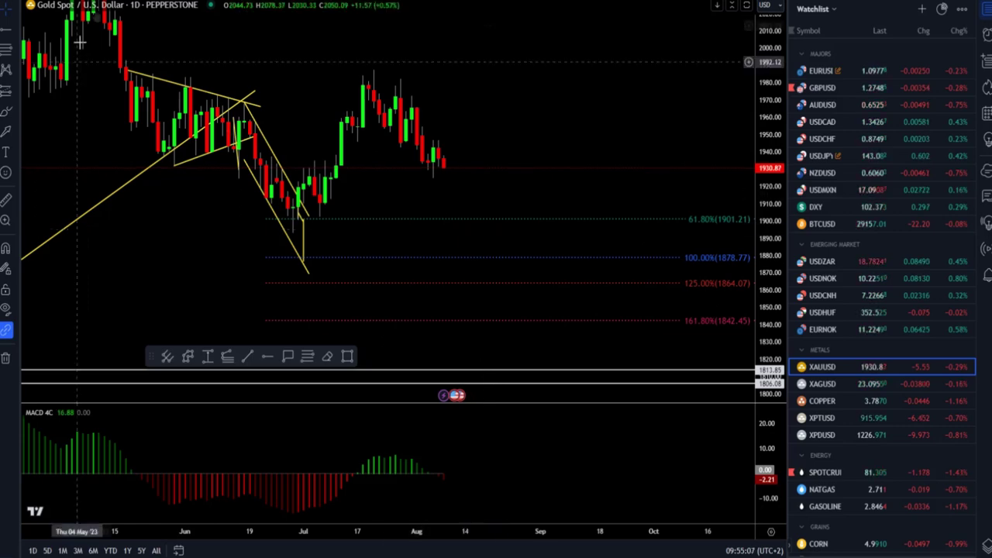
# Switch the gold chart to the 1-hour timeframe and examine the August price action
pyautogui.click(78, 2)
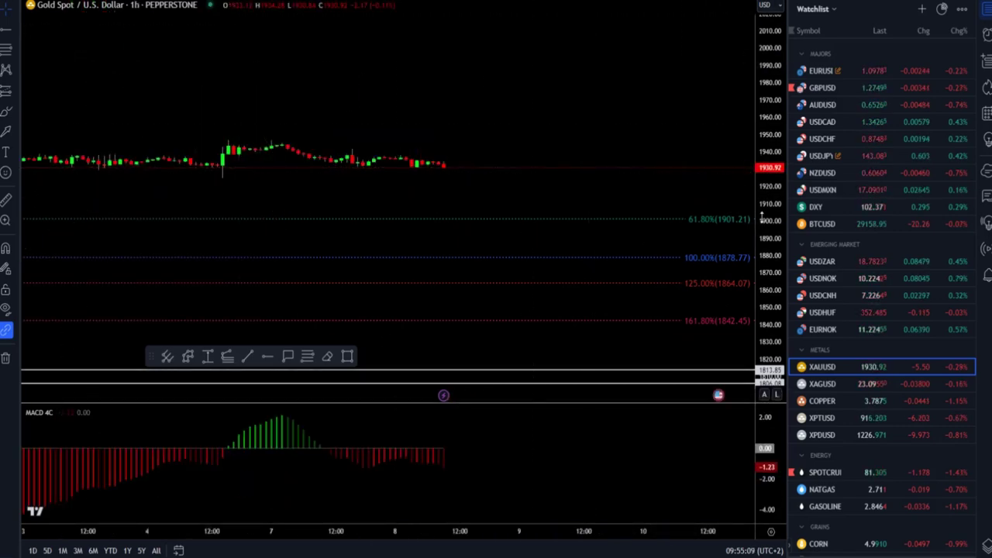
pyautogui.scroll(-3, 443, 225)
pyautogui.scroll(-2, 445, 230)
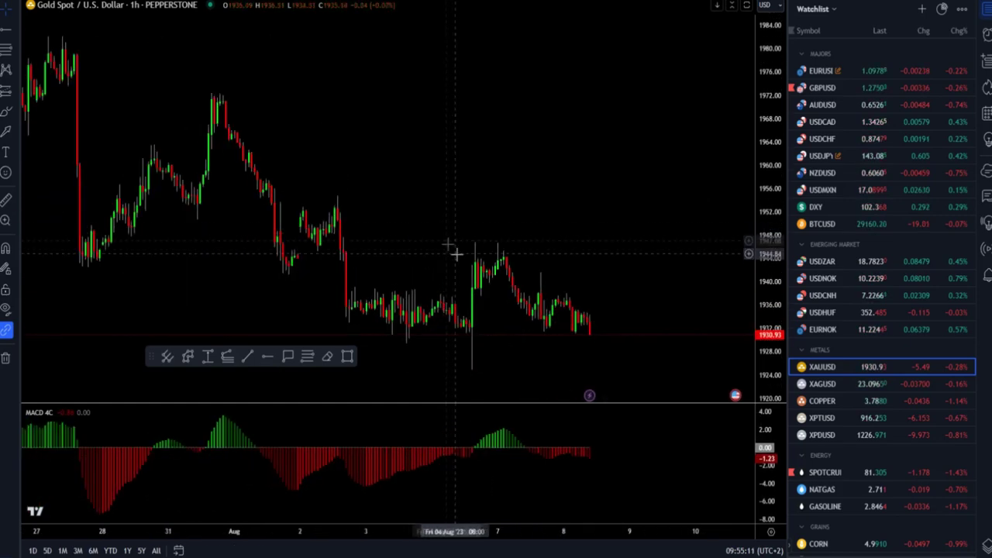
pyautogui.scroll(3, 427, 260)
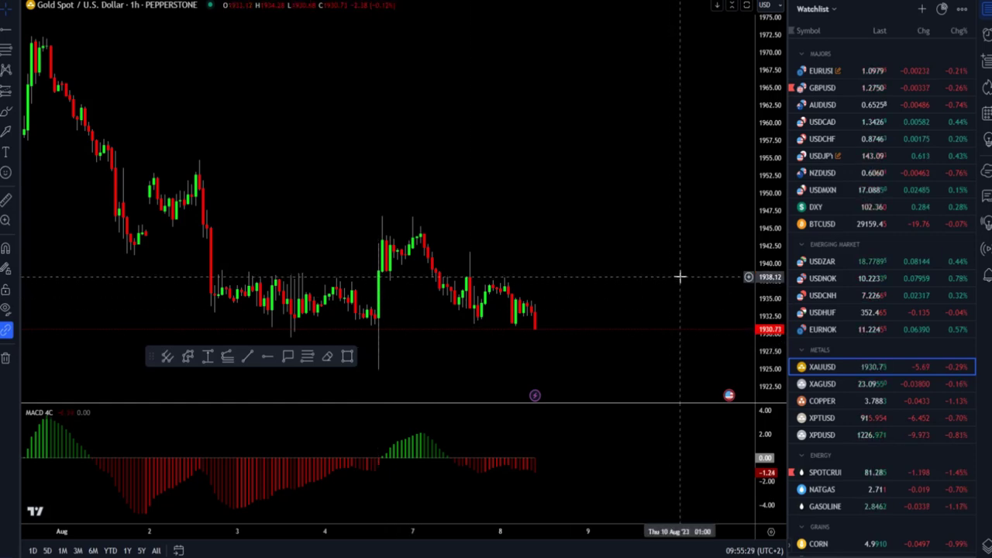
# Open the WTI spot crude chart from the watchlist and set it to the daily timeframe
pyautogui.click(859, 474)
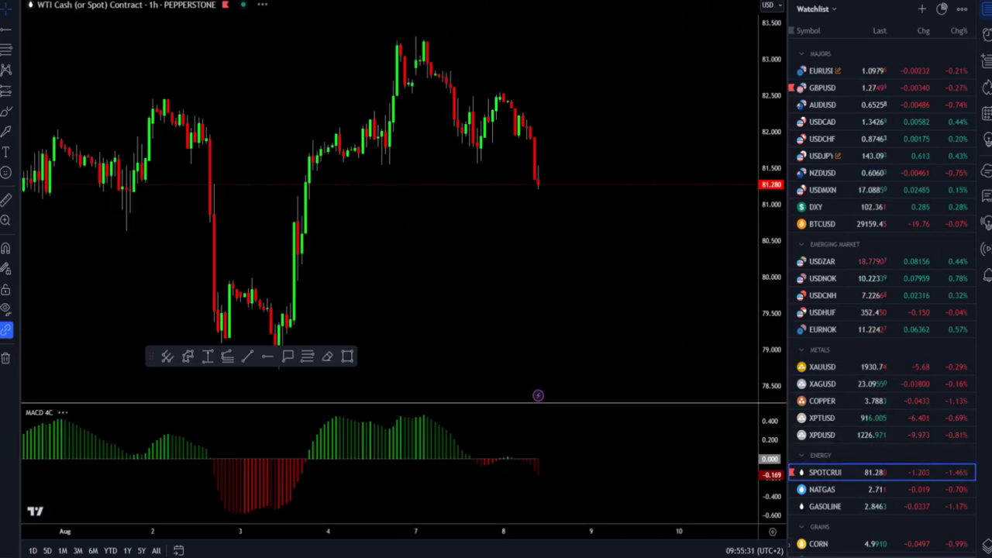
pyautogui.press('d')
pyautogui.press('Return')
pyautogui.scroll(3, 593, 171)
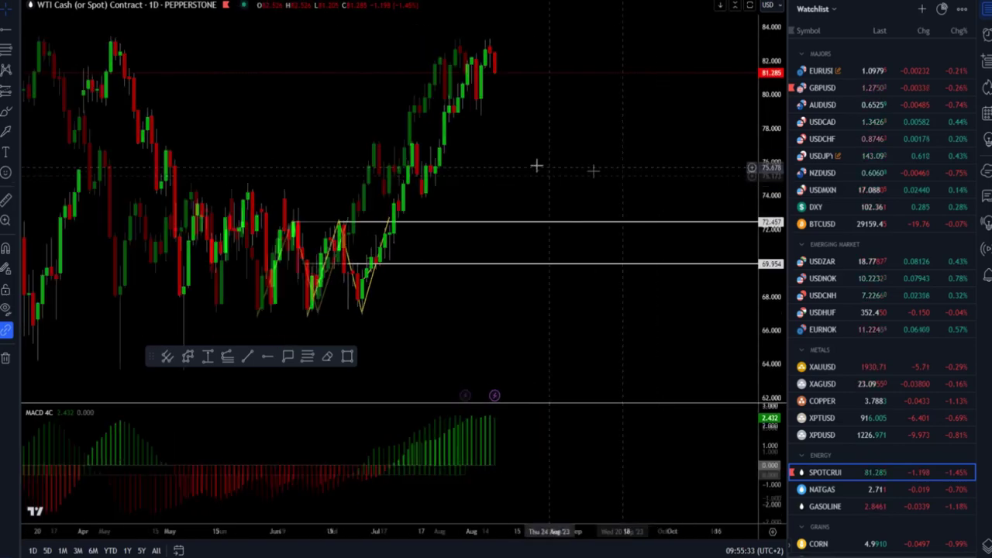
pyautogui.scroll(-4, 536, 165)
# Mark the crude oil resistance zone with two horizontal rays, at about 82.384 and 83.060
pyautogui.click(16, 48)
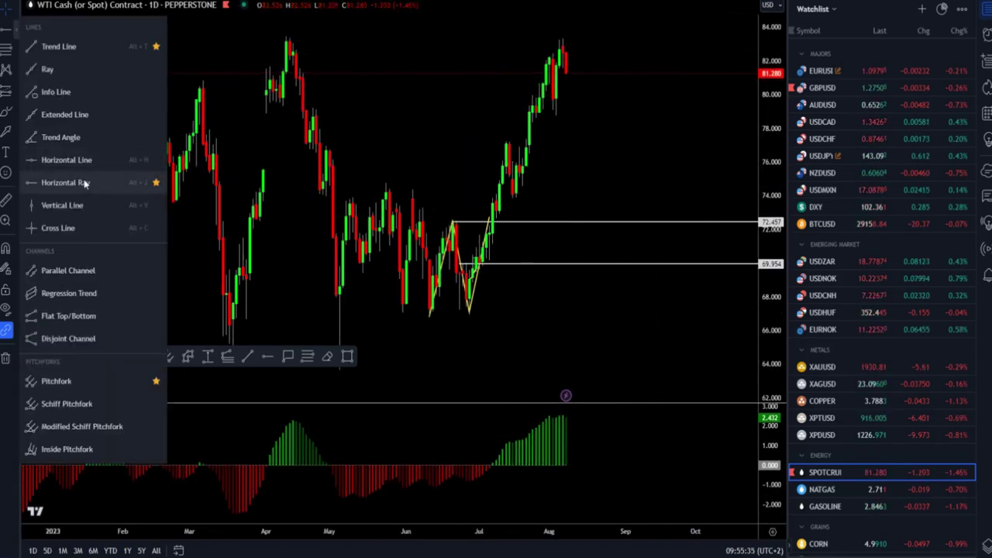
pyautogui.click(139, 183)
pyautogui.scroll(-2, 137, 42)
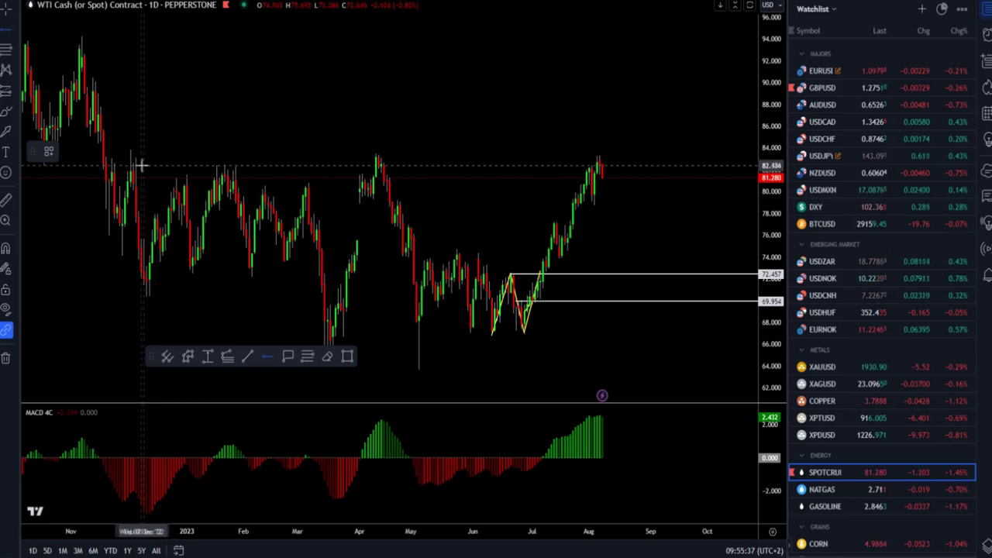
pyautogui.click(142, 168)
pyautogui.keyDown('ctrl'); pyautogui.moveTo(432, 166); pyautogui.dragTo(405, 156); pyautogui.keyUp('ctrl')
pyautogui.click(415, 131)
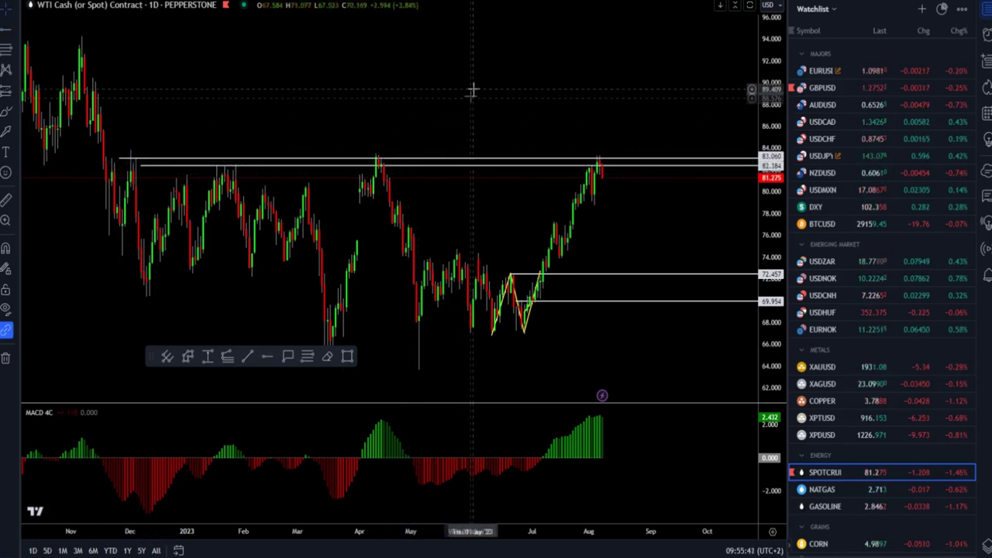
# Add a horizontal ray on the daily crude oil chart from 26 July, at about 79.106
pyautogui.scroll(4, 543, 199)
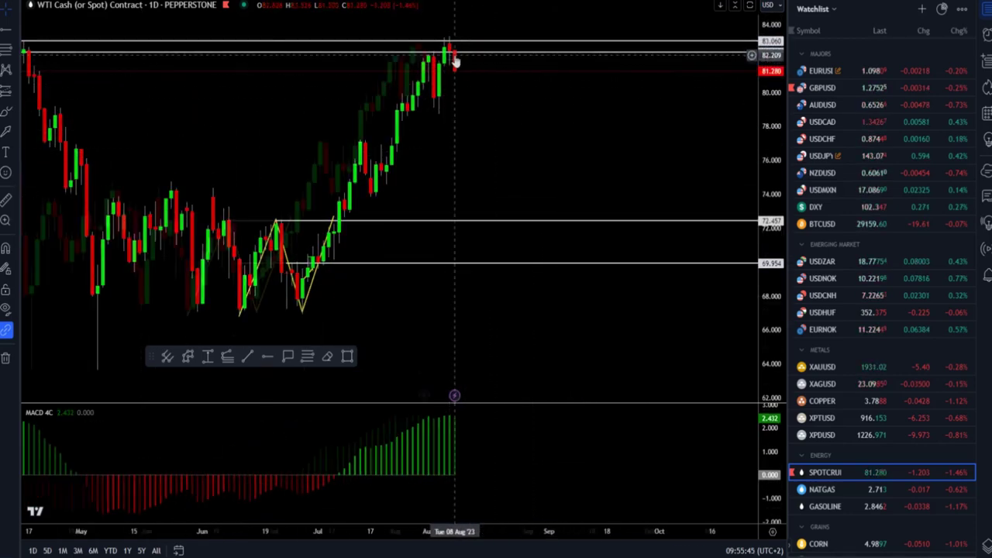
pyautogui.scroll(2, 453, 59)
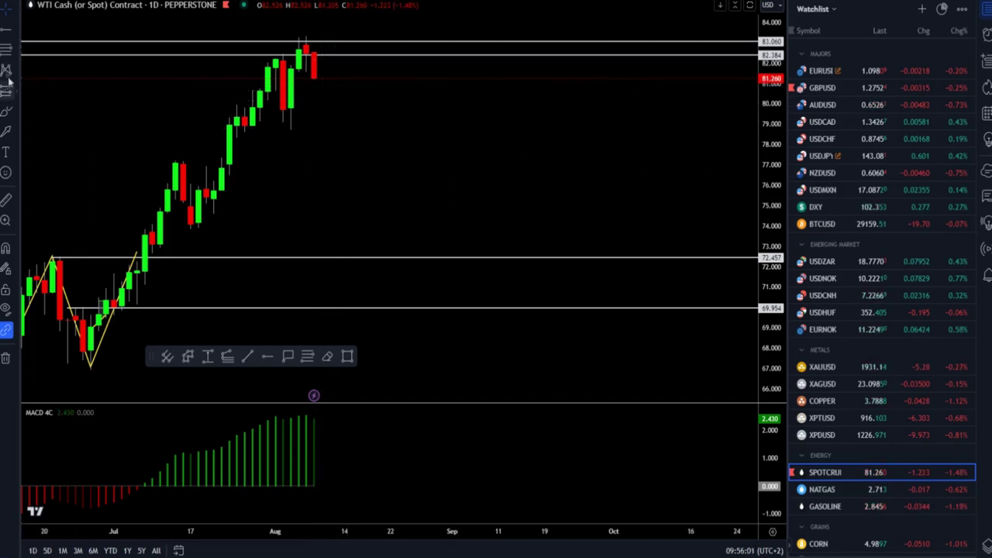
pyautogui.click(16, 50)
pyautogui.click(86, 179)
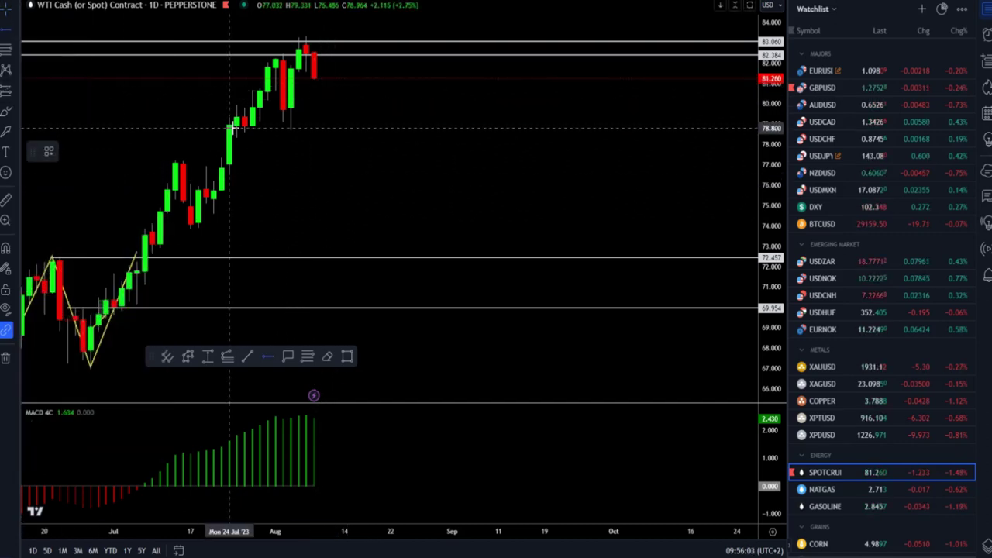
pyautogui.click(242, 122)
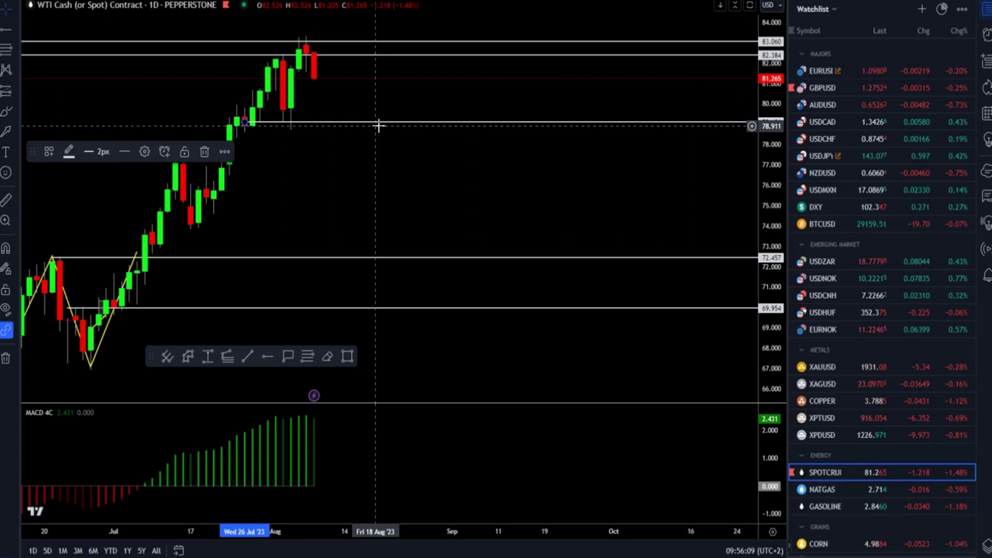
pyautogui.scroll(-5, 378, 125)
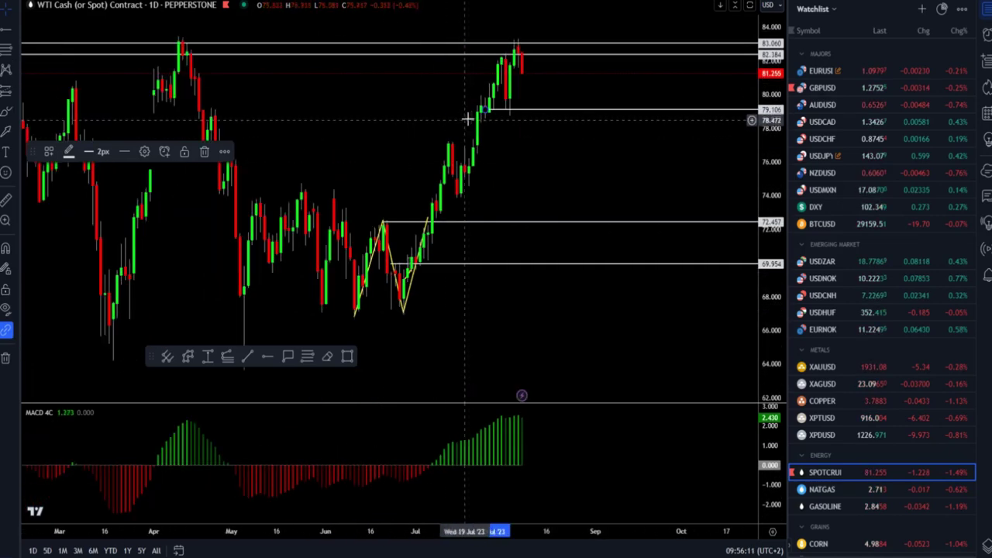
pyautogui.scroll(3, 473, 126)
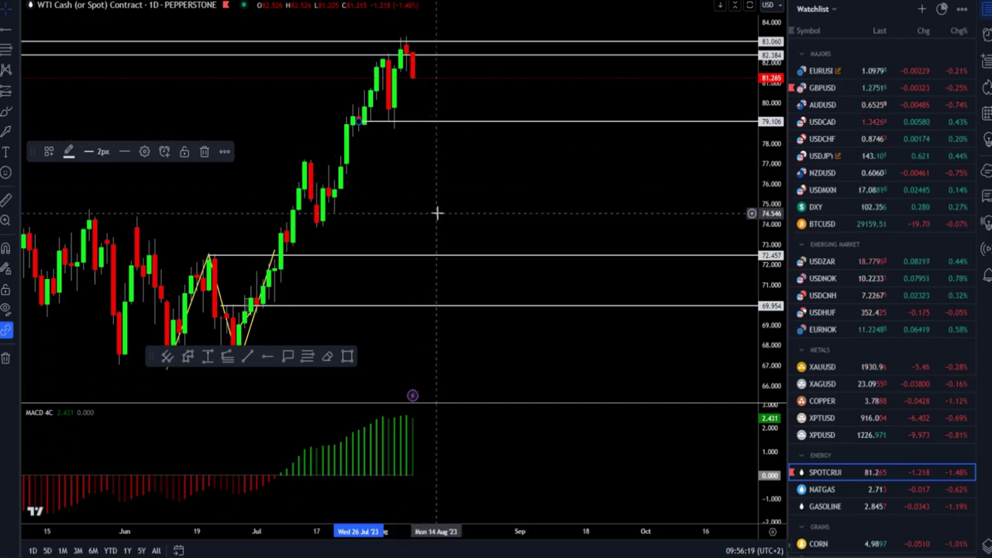
# Switch the crude oil chart to the 1-hour timeframe and add a horizontal ray from 3 August at about 81.536
pyautogui.click(146, 1)
pyautogui.scroll(-5, 403, 116)
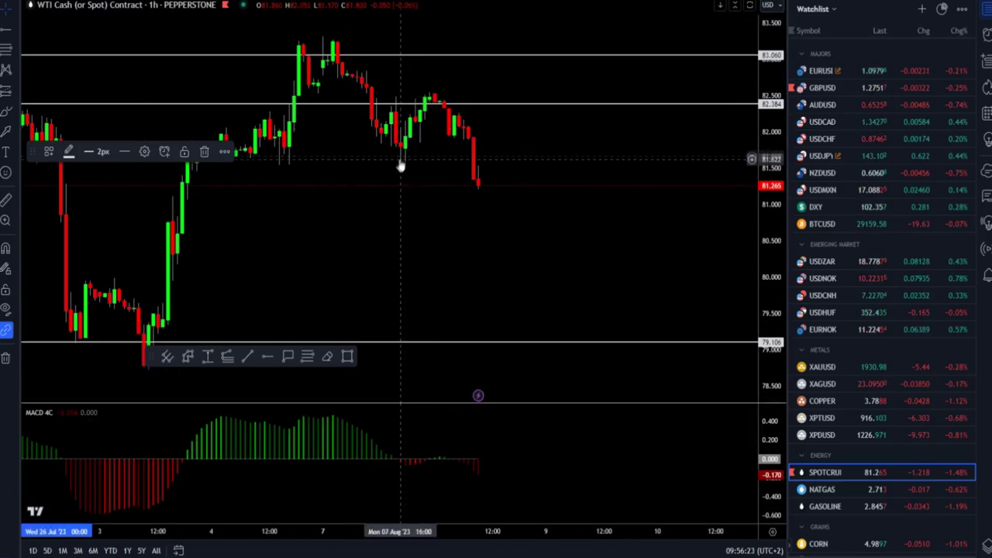
pyautogui.click(17, 35)
pyautogui.click(68, 183)
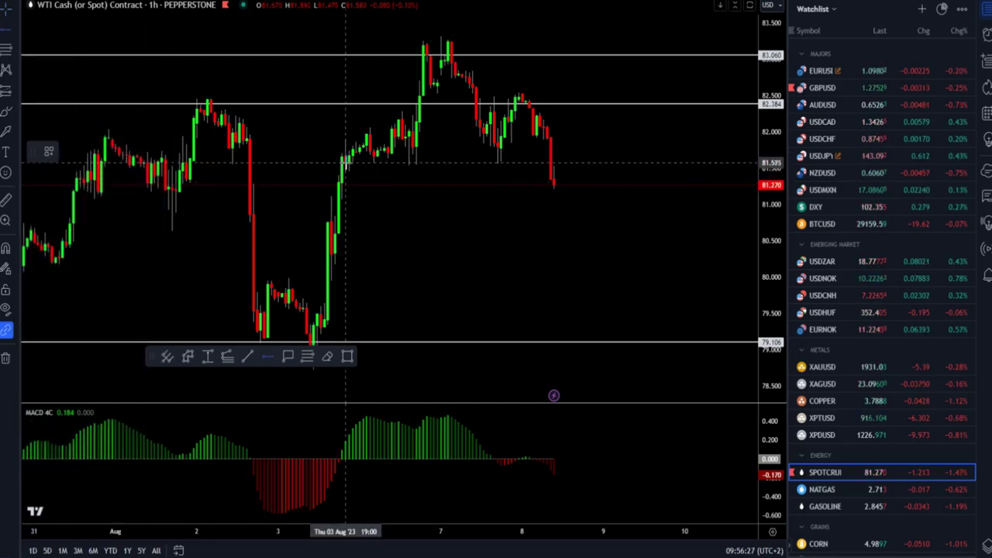
pyautogui.click(345, 168)
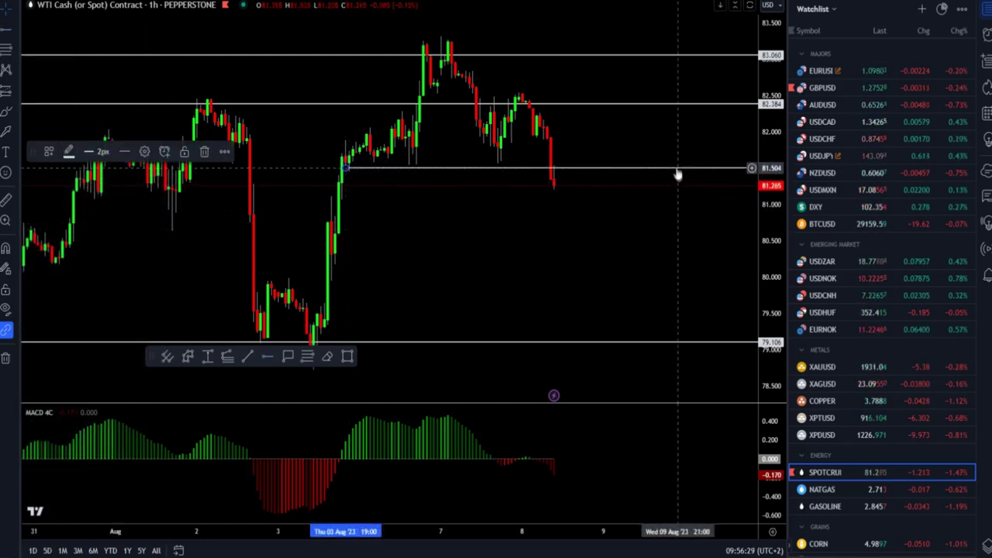
pyautogui.moveTo(677, 171); pyautogui.dragTo(676, 166)
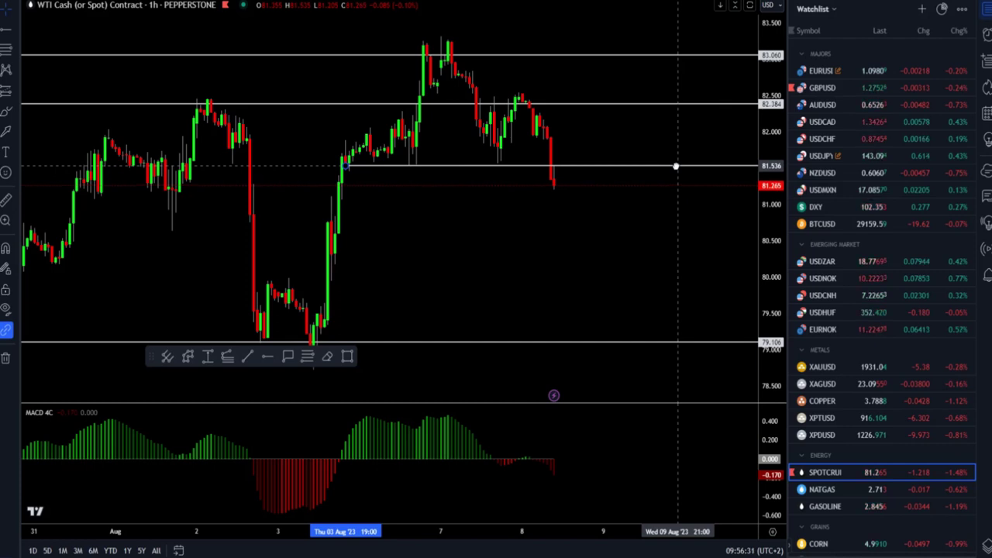
pyautogui.moveTo(677, 172); pyautogui.dragTo(677, 170)
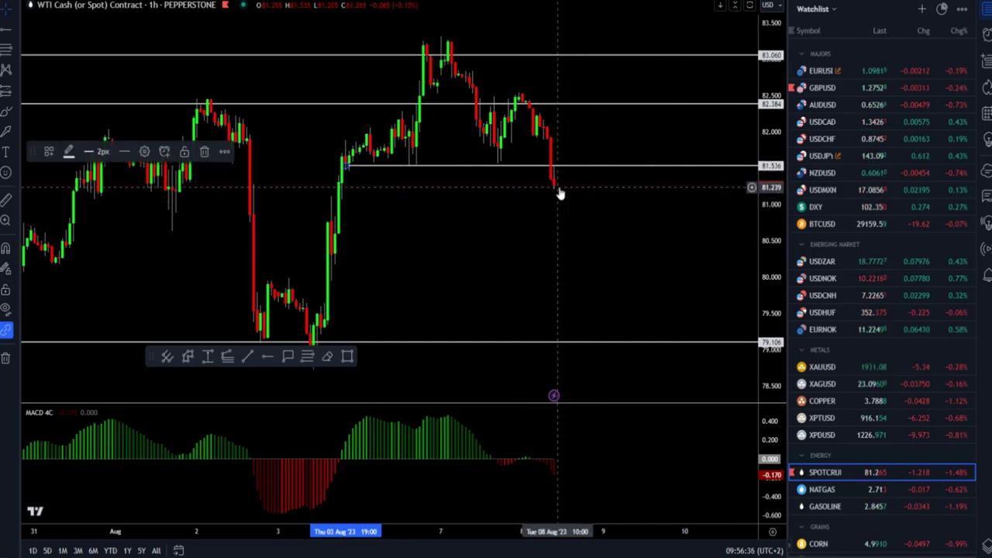
# Open the BTCUSD chart from the watchlist and set it to the daily timeframe to examine recent price action
pyautogui.click(862, 225)
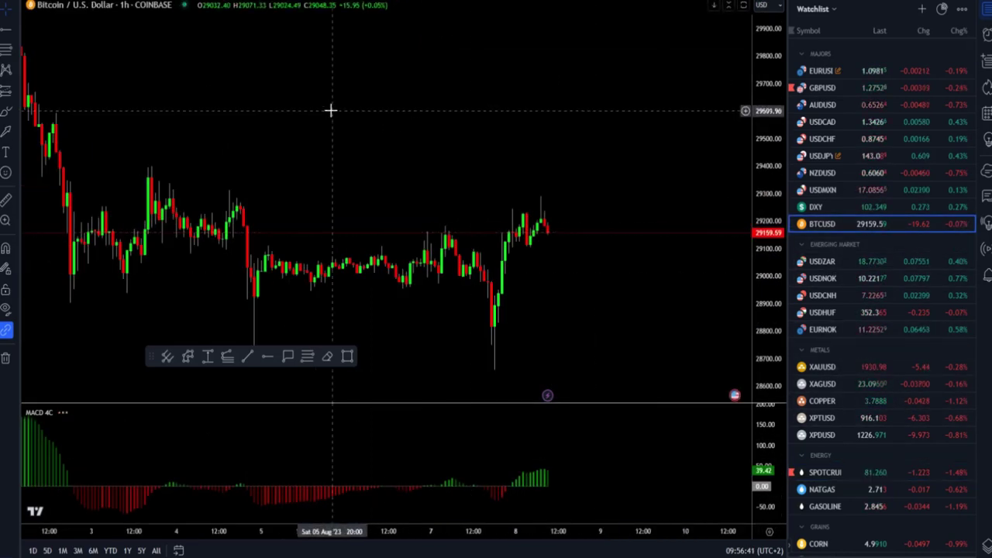
pyautogui.click(170, 2)
pyautogui.scroll(5, 668, 166)
pyautogui.scroll(1, 489, 180)
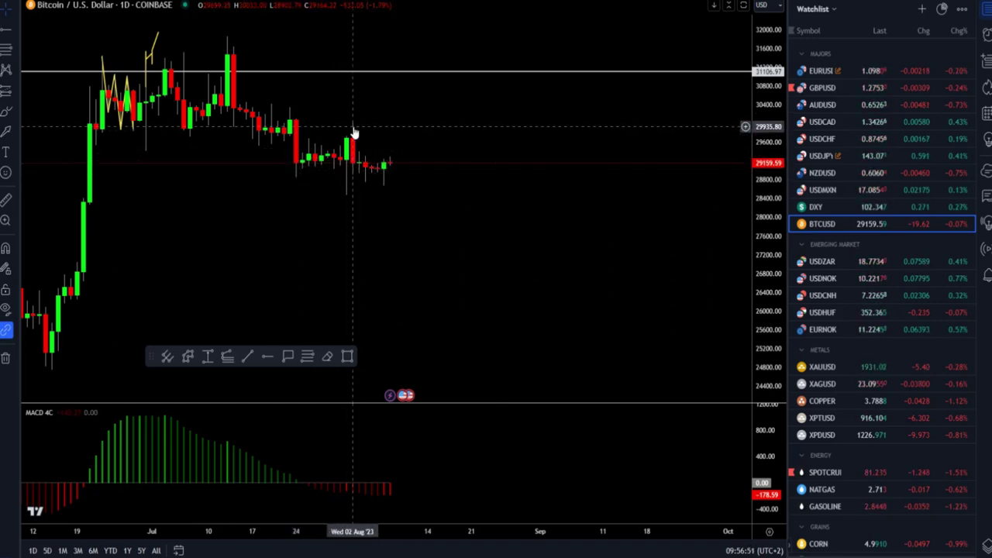
pyautogui.scroll(2, 353, 132)
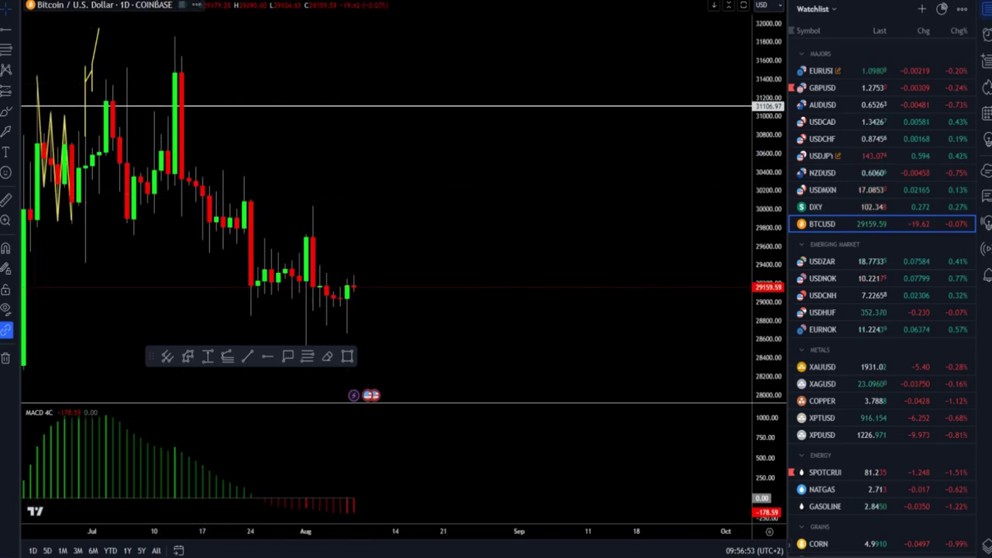
pyautogui.write('1h')
pyautogui.press('Return')
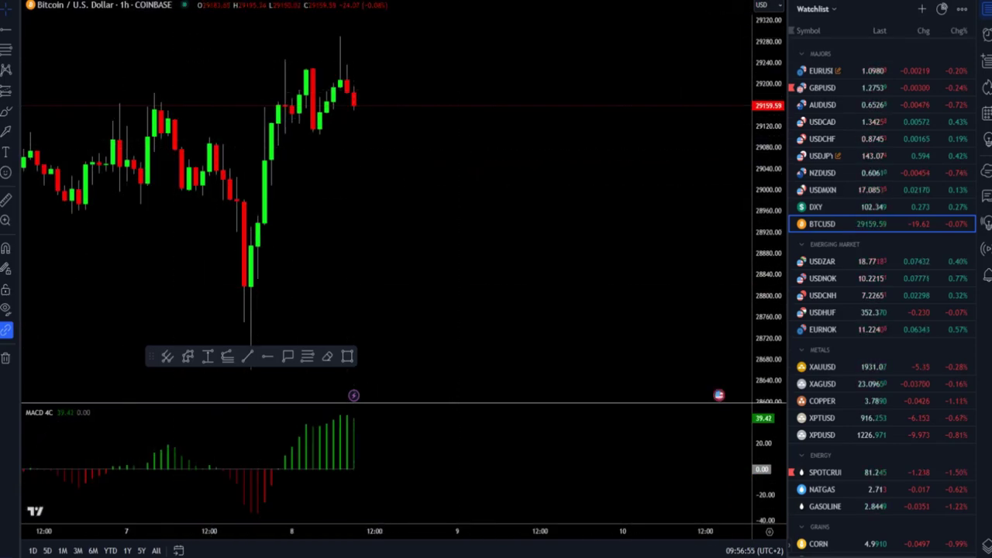
pyautogui.write('1D')
pyautogui.press('Return')
# Remove all existing drawings from the daily Bitcoin chart
pyautogui.scroll(-3, 503, 129)
pyautogui.rightClick(392, 186)
pyautogui.click(476, 421)
pyautogui.scroll(3, 390, 233)
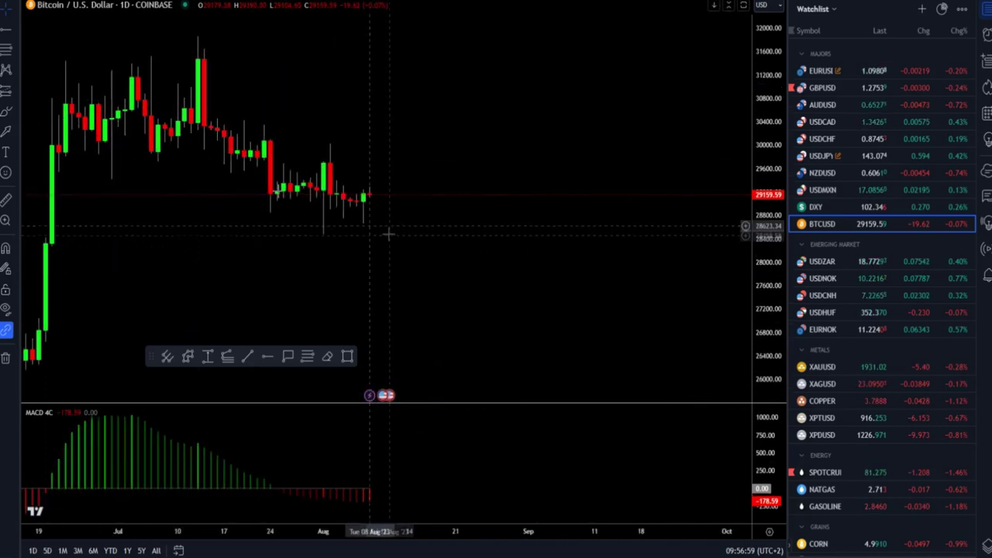
# Mark the Bitcoin range with horizontal rays at about 28487.66 from 30 July and about 30018.90 from 24 July
pyautogui.click(19, 35)
pyautogui.click(93, 183)
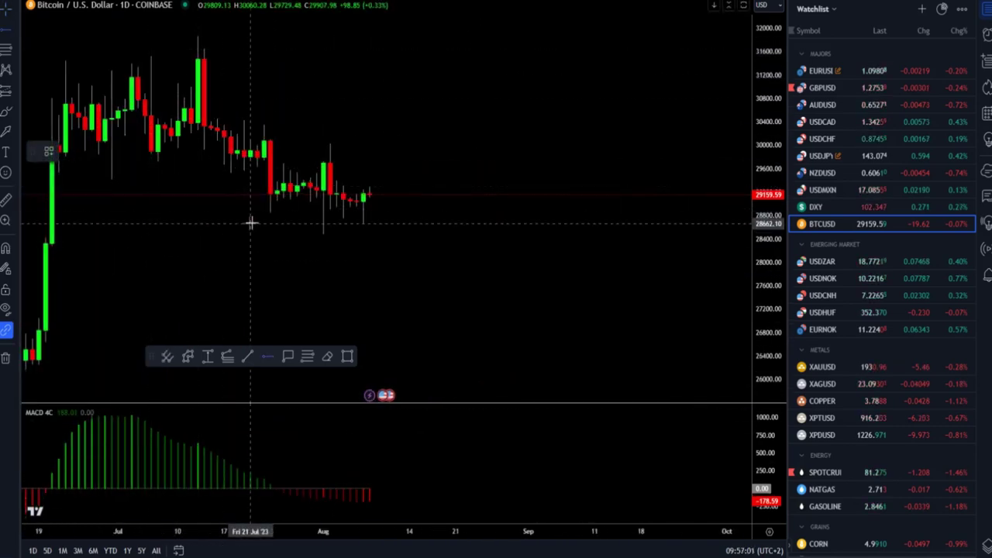
pyautogui.click(310, 233)
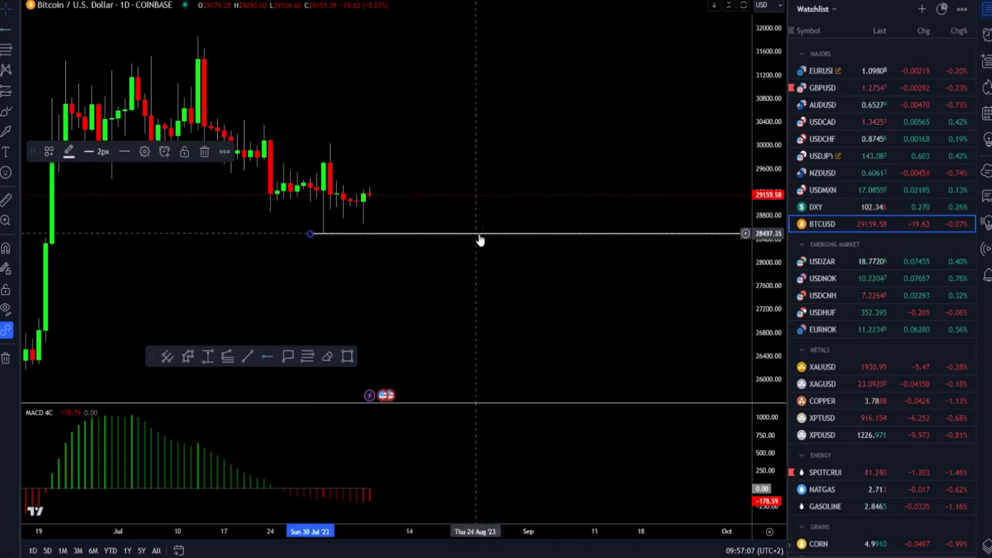
pyautogui.keyDown('ctrl'); pyautogui.moveTo(476, 234); pyautogui.dragTo(435, 144); pyautogui.keyUp('ctrl')
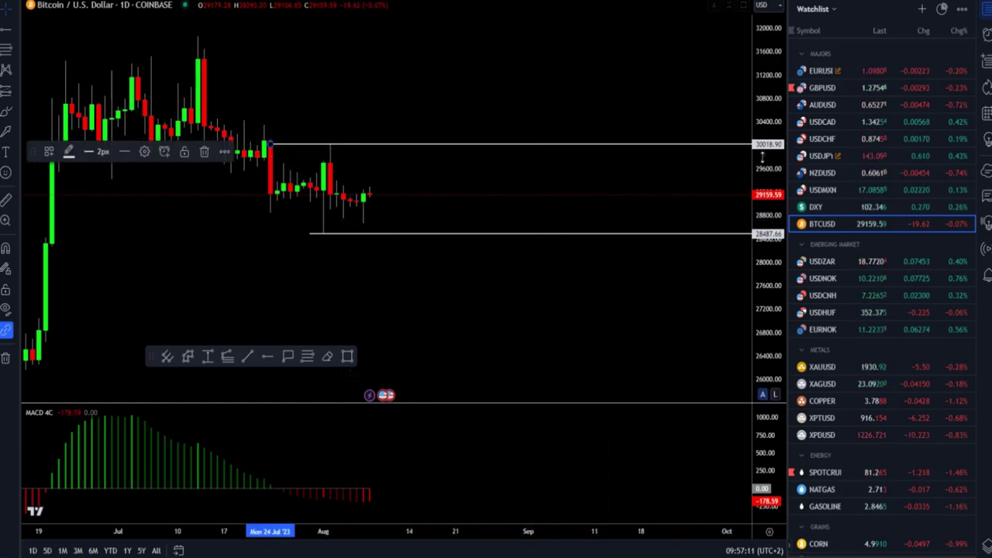
# Draw a descending zigzag path from about 29,250 in early August, breaking below the lower ray and ending near 27,000
pyautogui.scroll(-2, 373, 143)
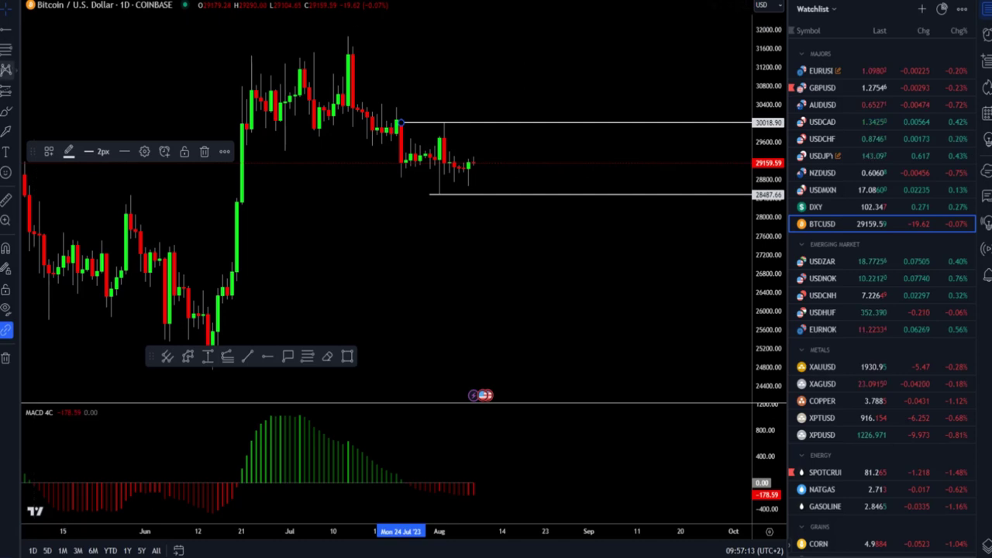
pyautogui.click(187, 357)
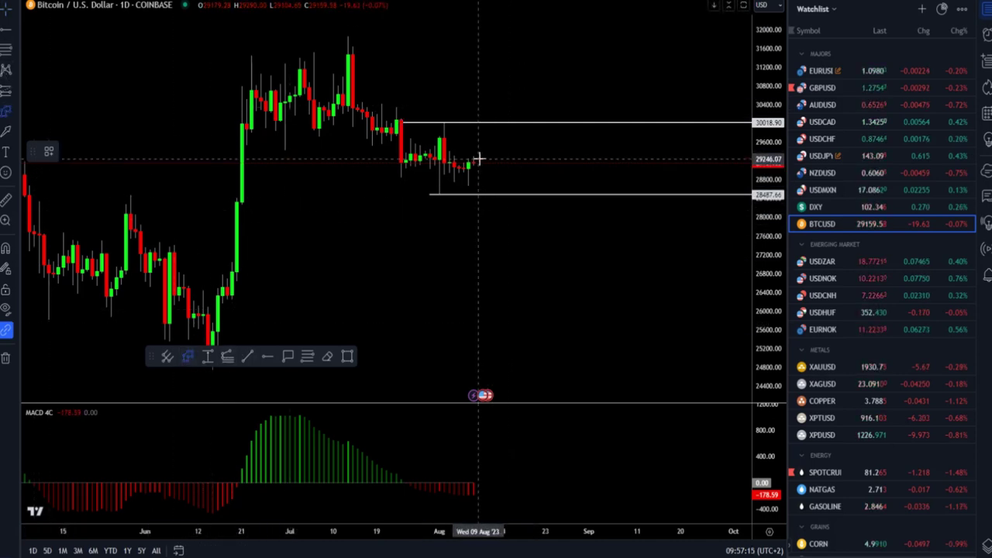
pyautogui.click(482, 158)
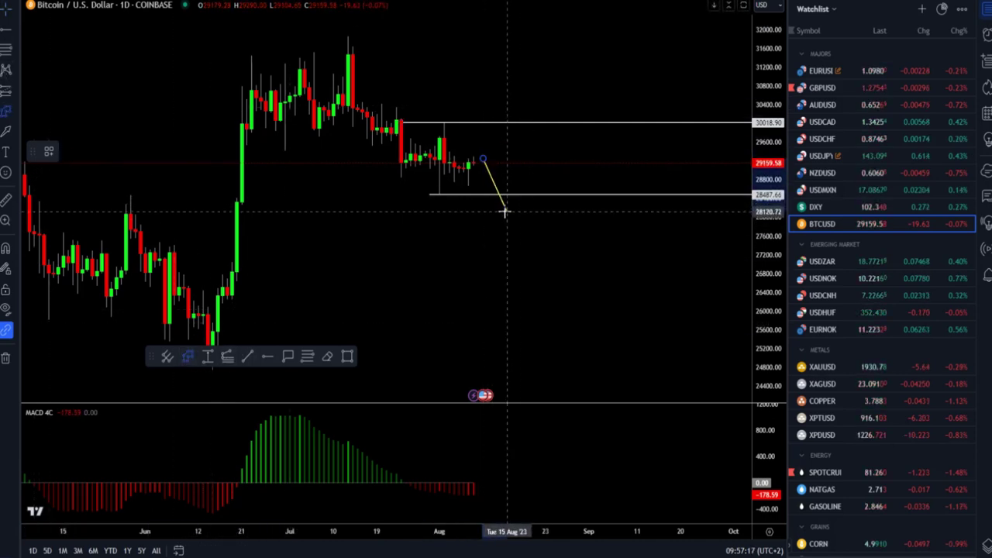
pyautogui.click(497, 203)
pyautogui.click(512, 227)
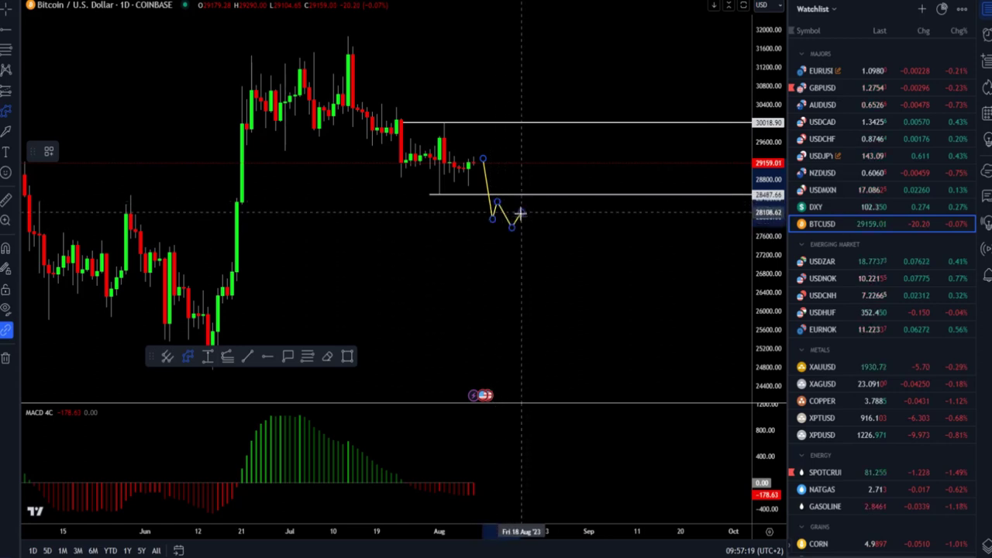
pyautogui.click(522, 212)
pyautogui.click(534, 262)
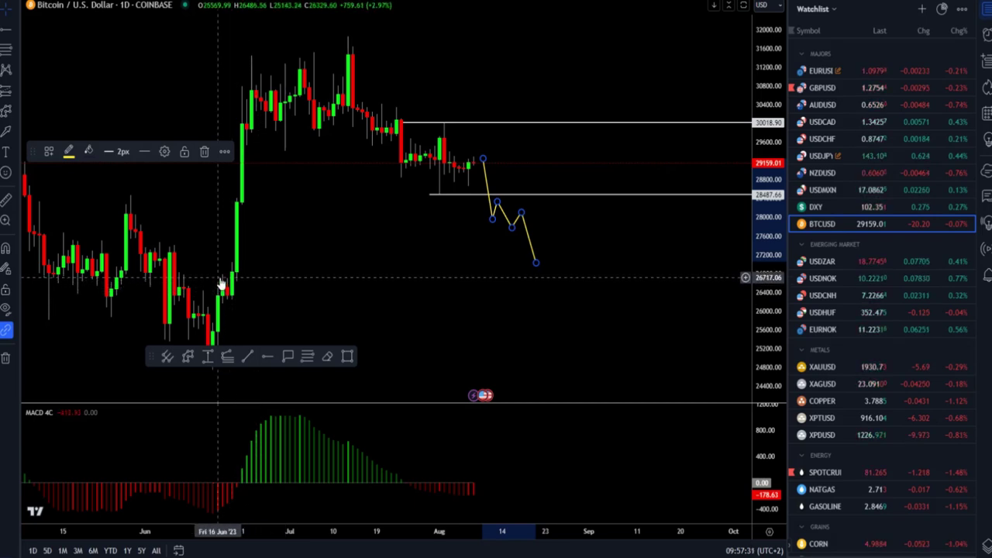
# Draw an ascending zigzag path from about 29,100 on 12 August, breaking above the upper ray and ending near 31,460
pyautogui.moveTo(221, 303); pyautogui.dragTo(262, 324)
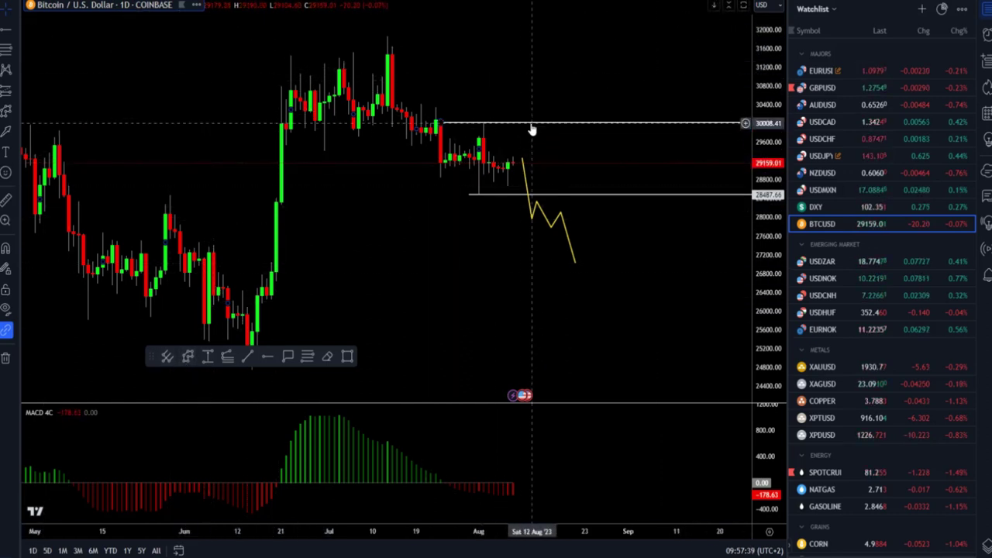
pyautogui.click(524, 159)
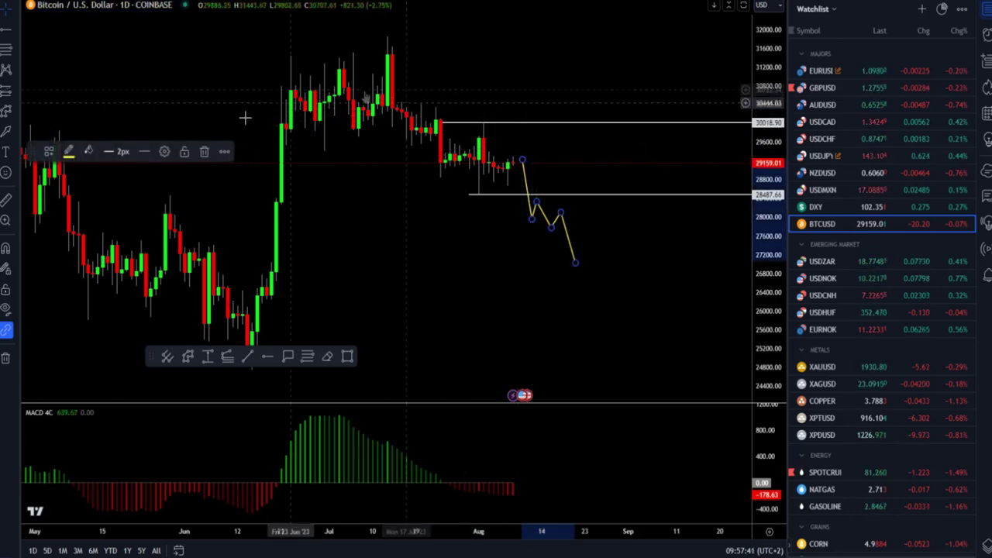
pyautogui.click(187, 356)
pyautogui.click(531, 164)
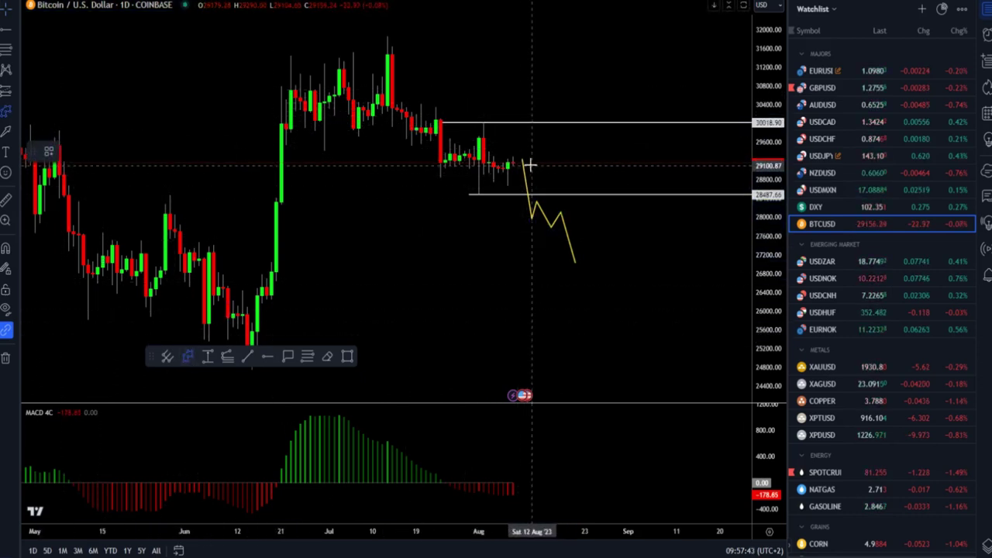
pyautogui.click(547, 106)
pyautogui.click(560, 112)
pyautogui.click(578, 96)
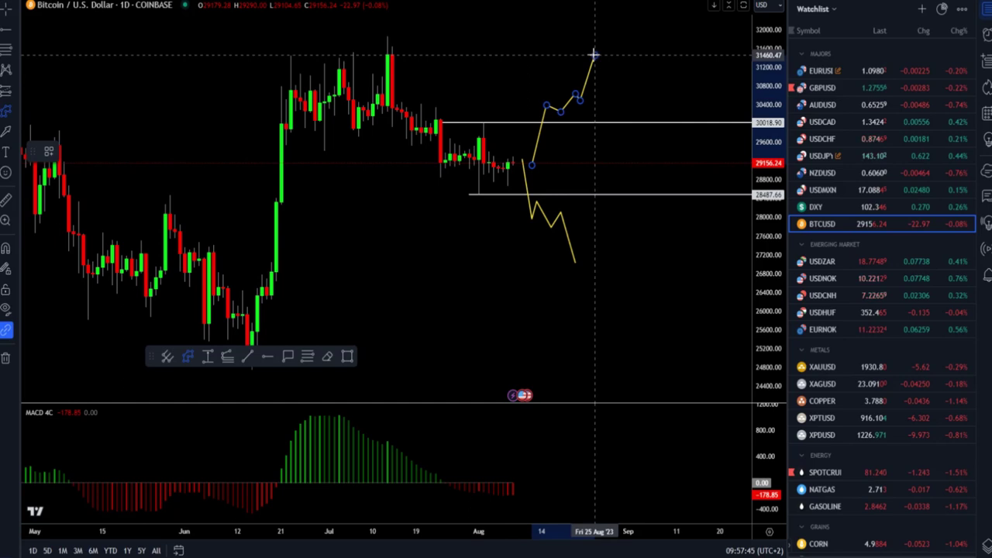
pyautogui.click(593, 55)
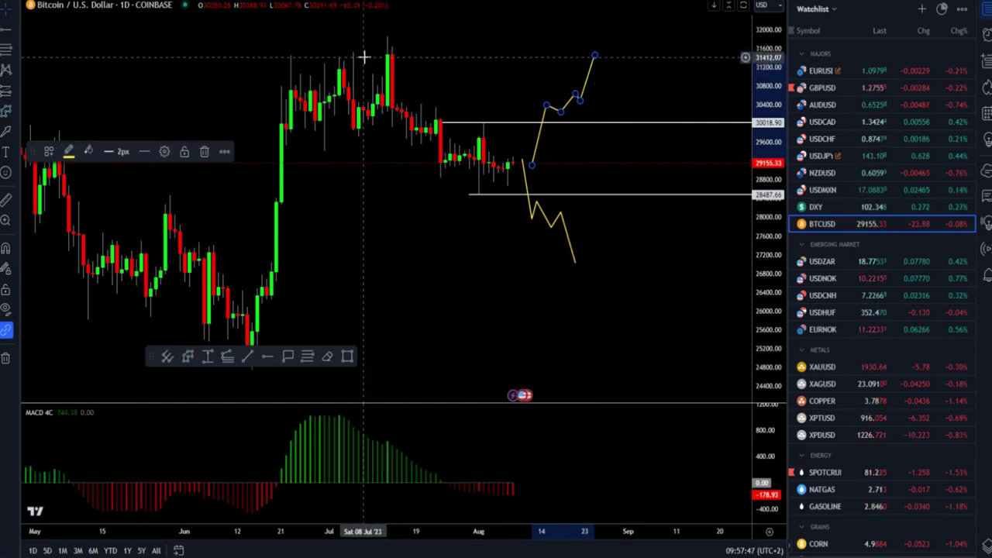